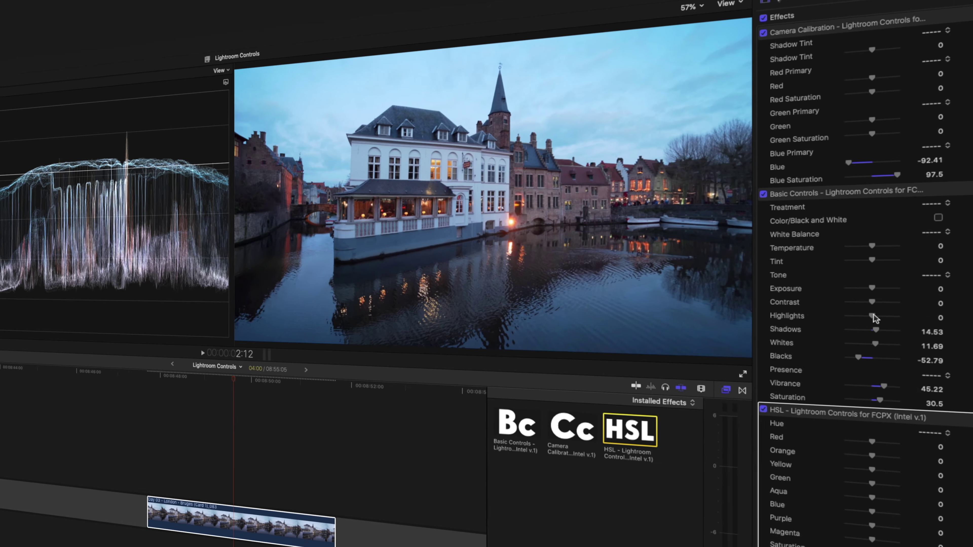
# Raise the Bruges clip's Basic Controls Highlights to about 35.03
pyautogui.moveTo(873, 314); pyautogui.dragTo(881, 315)
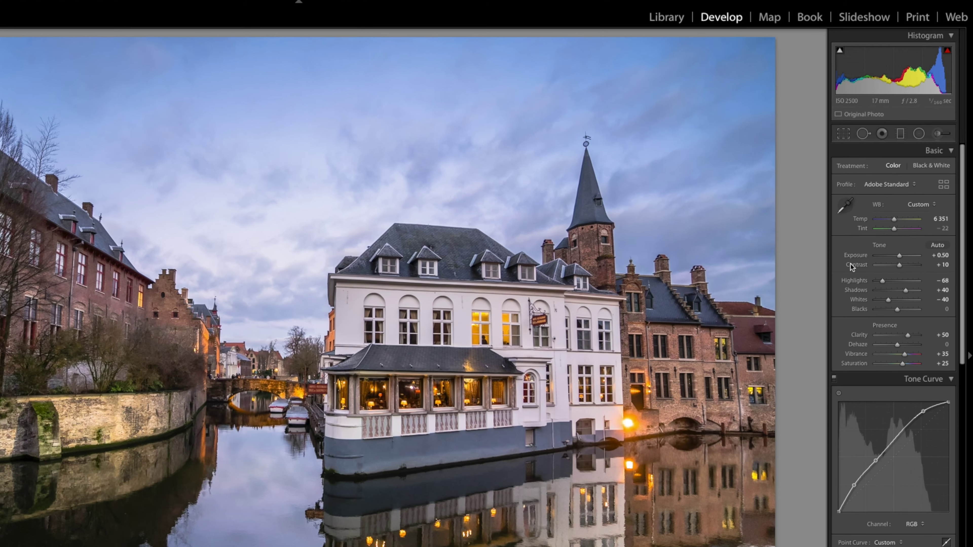
# Warm the Bruges photo to Temp 7738, raise Exposure +1.00 and Contrast +23, and lower Highlights to -83
pyautogui.moveTo(895, 220); pyautogui.dragTo(895, 232)
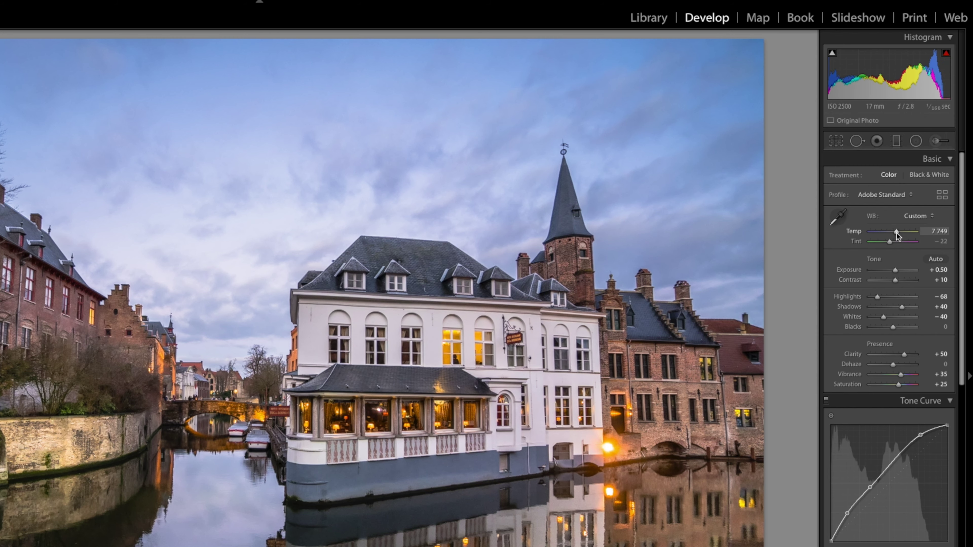
pyautogui.moveTo(895, 269); pyautogui.dragTo(874, 297)
pyautogui.doubleClick(881, 307)
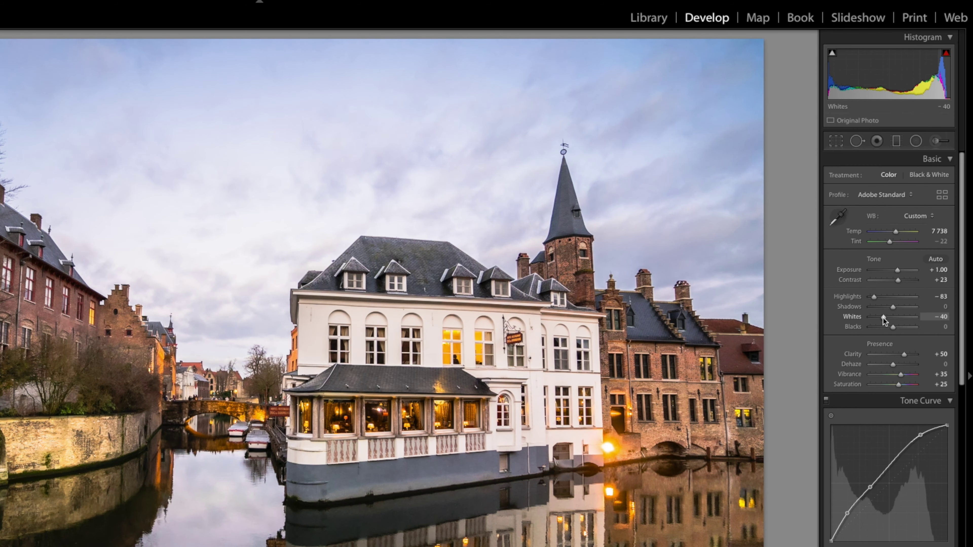
# Shift the HSL Red hue to +39 and bring up the per-colour saturation controls
pyautogui.scroll(-5, 889, 345)
pyautogui.moveTo(899, 473)
pyautogui.mouseDown()
pyautogui.moveTo(909, 473)
pyautogui.moveTo(895, 483)
pyautogui.mouseUp()
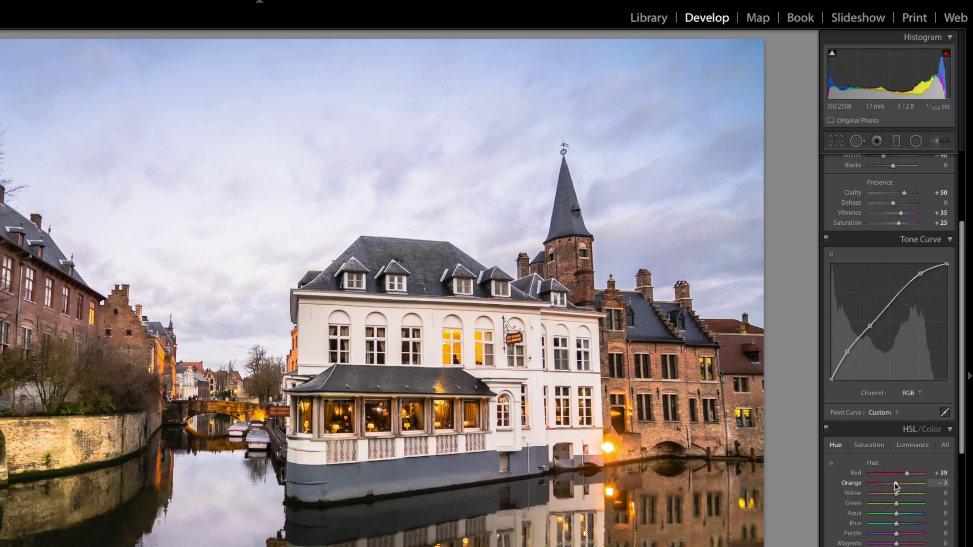
pyautogui.click(869, 445)
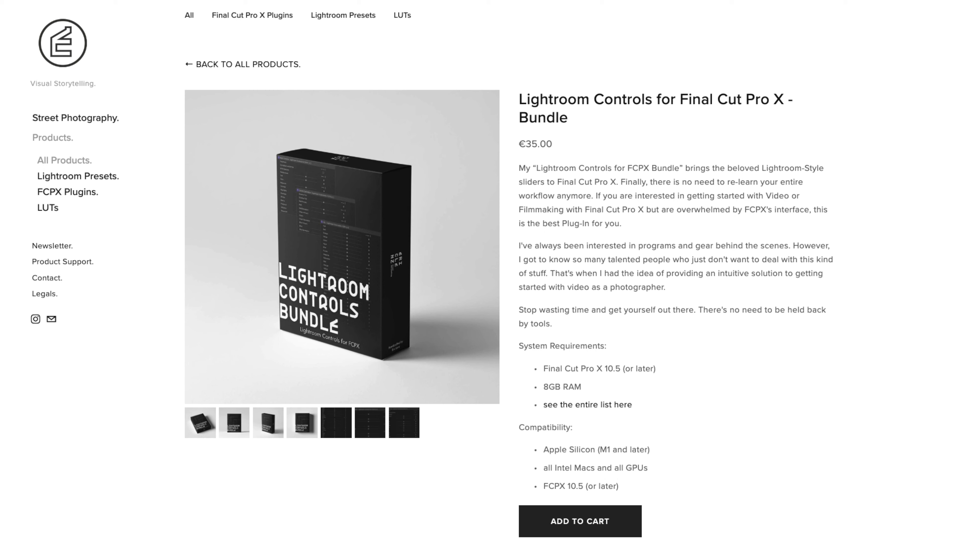
pyautogui.click(237, 430)
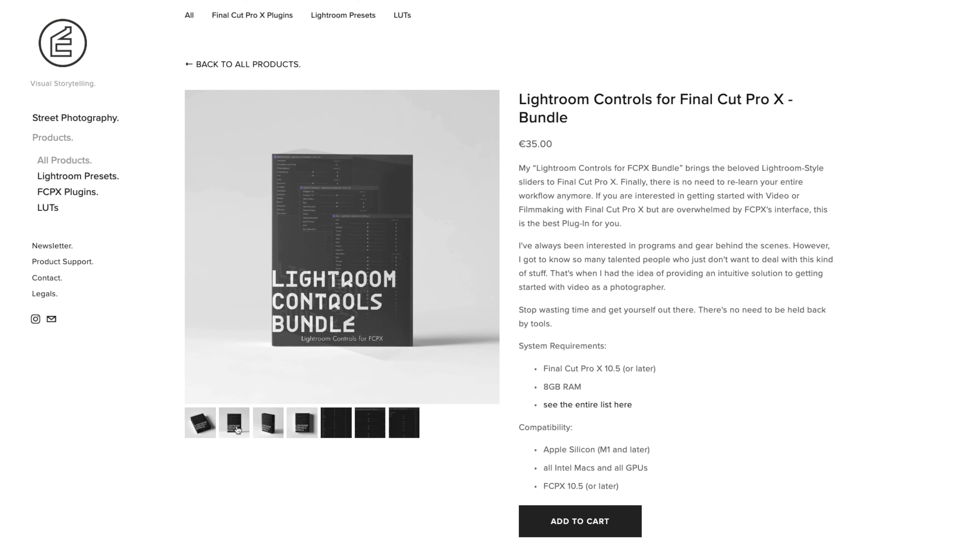
pyautogui.click(267, 432)
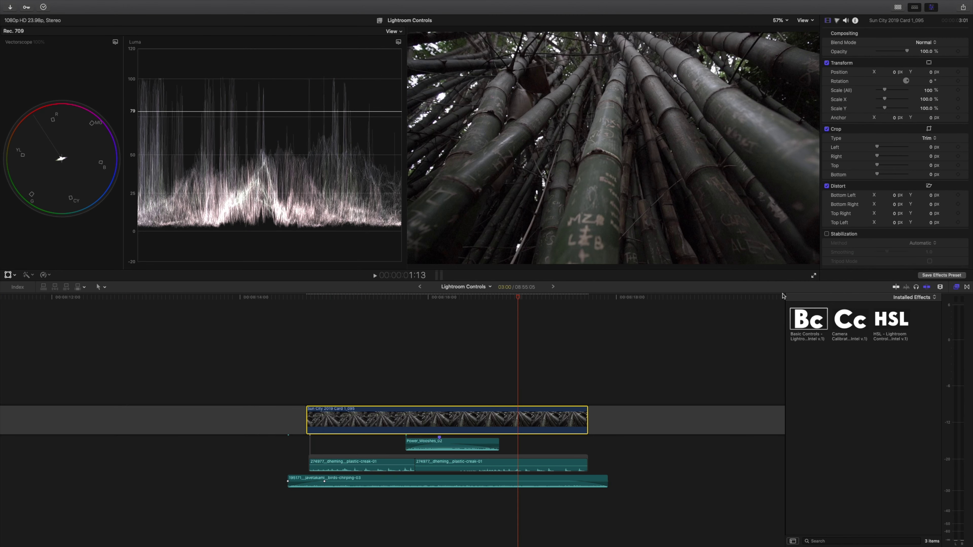
# Apply the Bc Basic Controls effect to the bamboo clip, raising Contrast to 58.63 and Vibrance to 48.61
pyautogui.doubleClick(813, 325)
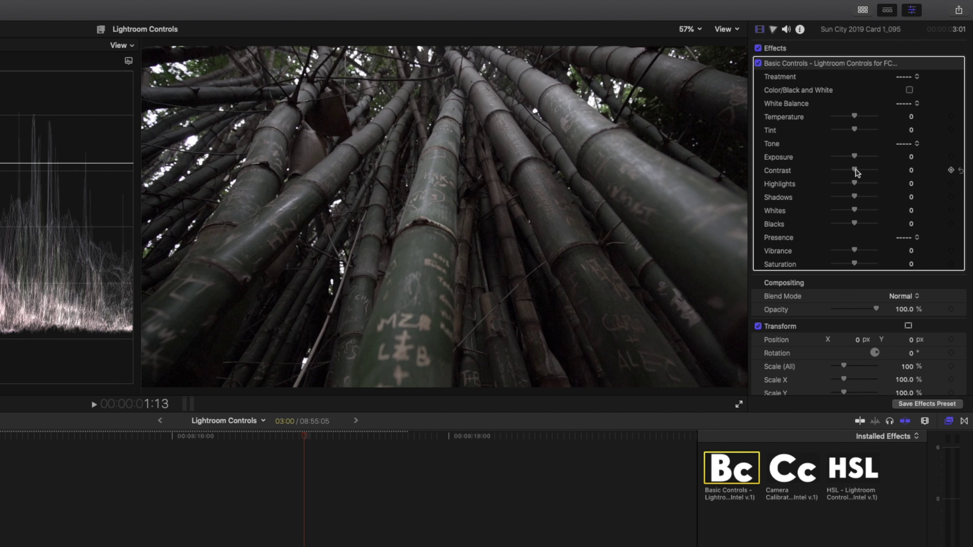
pyautogui.moveTo(854, 170); pyautogui.dragTo(869, 172)
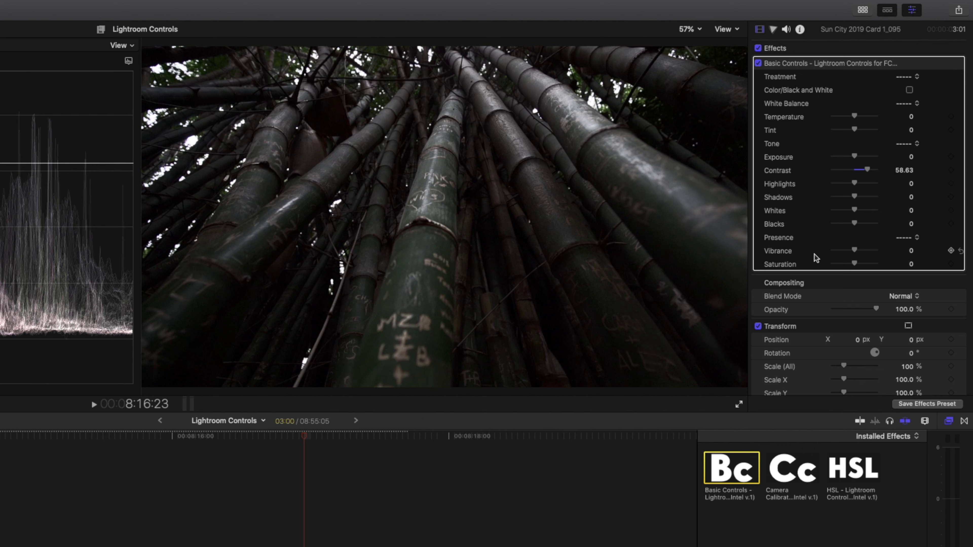
pyautogui.moveTo(856, 251); pyautogui.dragTo(861, 251)
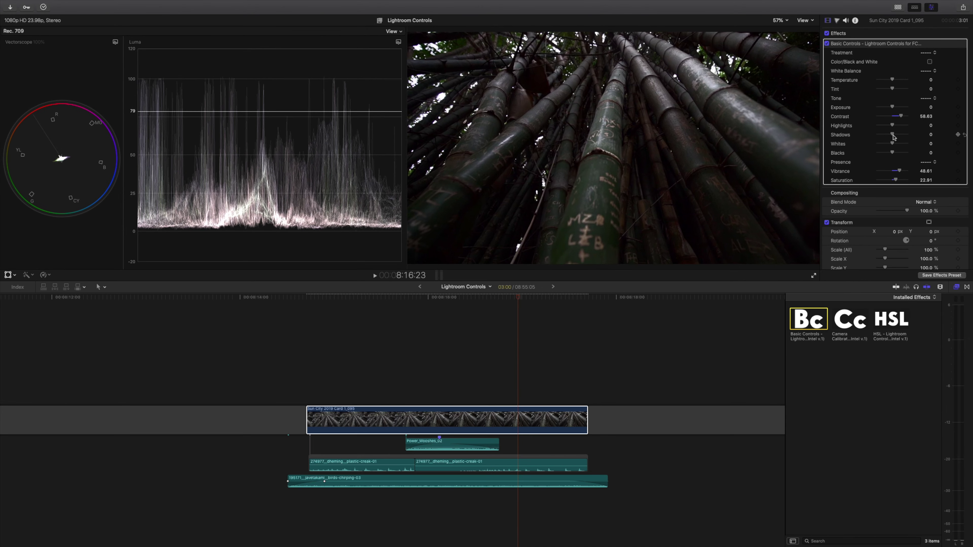
# Lift Shadows, drop Blacks to -37.73, trim Whites, set Highlights -62.08 and Temperature -15.38
pyautogui.moveTo(893, 137); pyautogui.dragTo(896, 137)
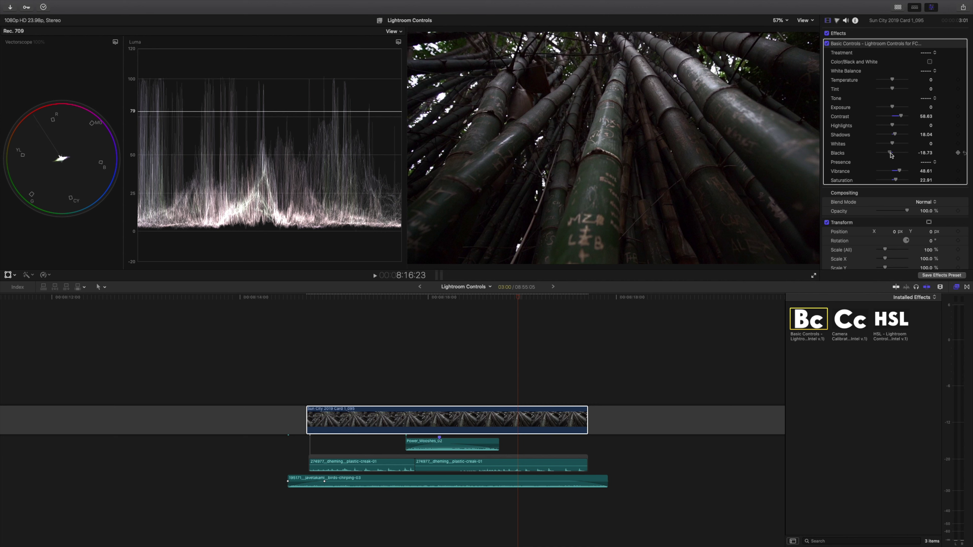
pyautogui.moveTo(889, 153); pyautogui.dragTo(888, 154)
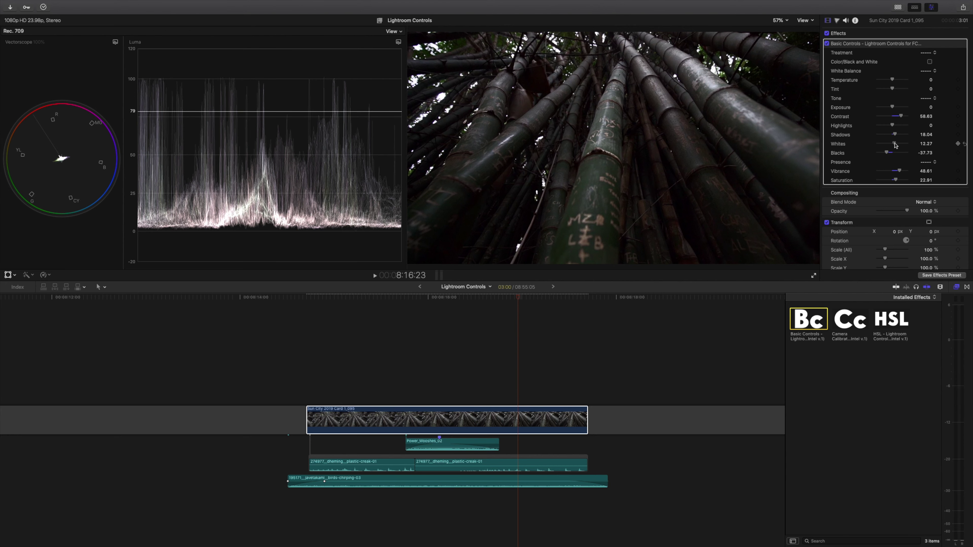
pyautogui.moveTo(895, 145); pyautogui.dragTo(894, 145)
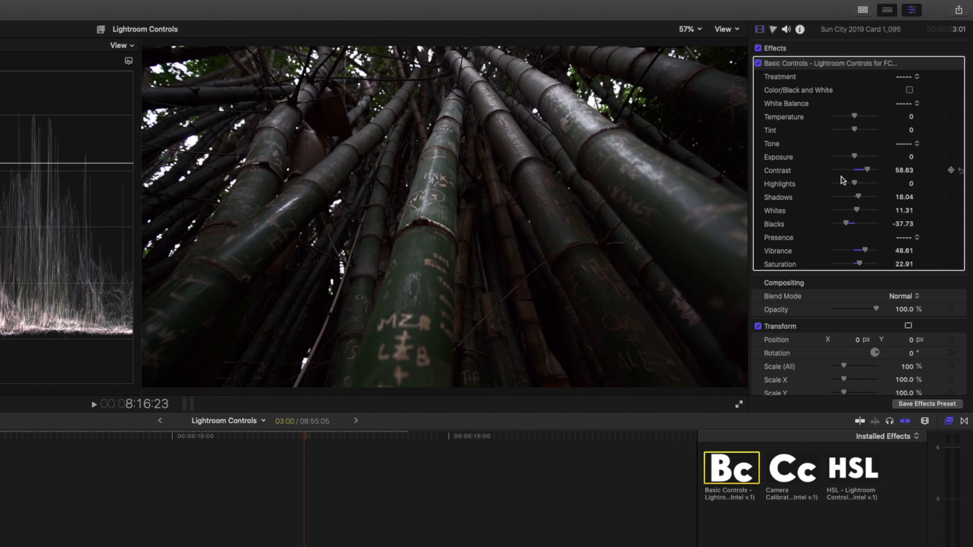
pyautogui.moveTo(854, 184); pyautogui.dragTo(840, 186)
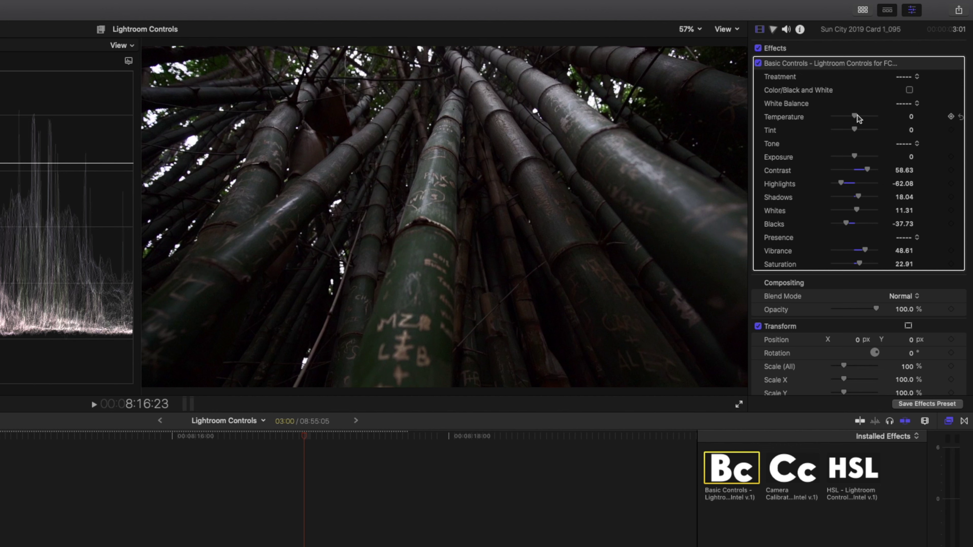
pyautogui.moveTo(856, 119); pyautogui.dragTo(851, 125)
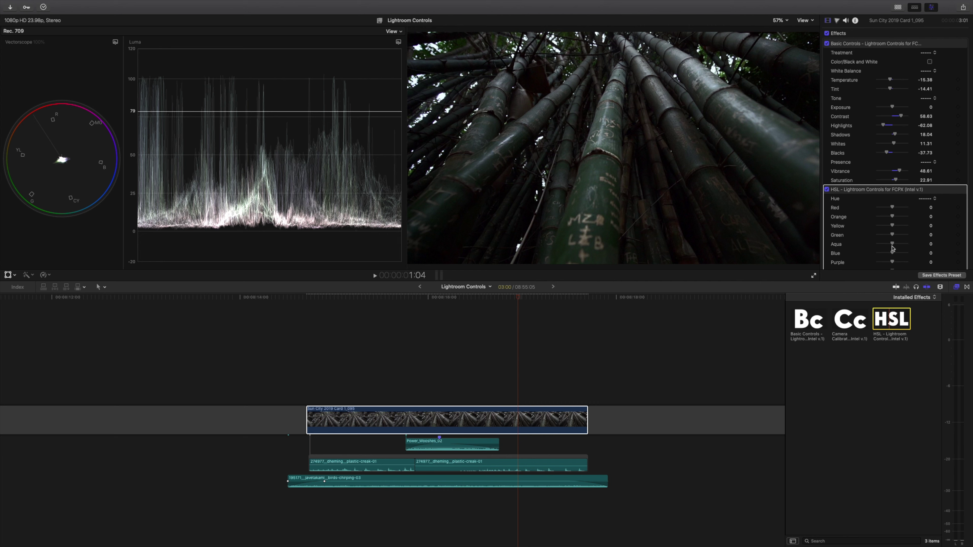
# Expand the inspector to full height and shift the HSL Yellow hue to 47.81
pyautogui.scroll(-5, 893, 249)
pyautogui.scroll(5, 904, 115)
pyautogui.doubleClick(874, 21)
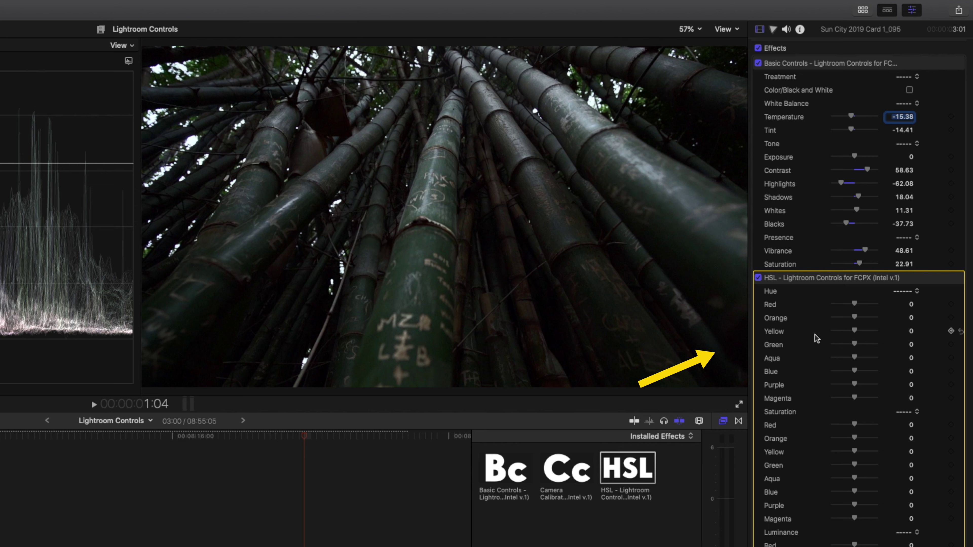
pyautogui.moveTo(854, 332)
pyautogui.mouseDown()
pyautogui.moveTo(824, 333)
pyautogui.moveTo(897, 334)
pyautogui.moveTo(818, 335)
pyautogui.moveTo(914, 335)
pyautogui.moveTo(819, 334)
pyautogui.moveTo(909, 334)
pyautogui.moveTo(864, 335)
pyautogui.mouseUp()
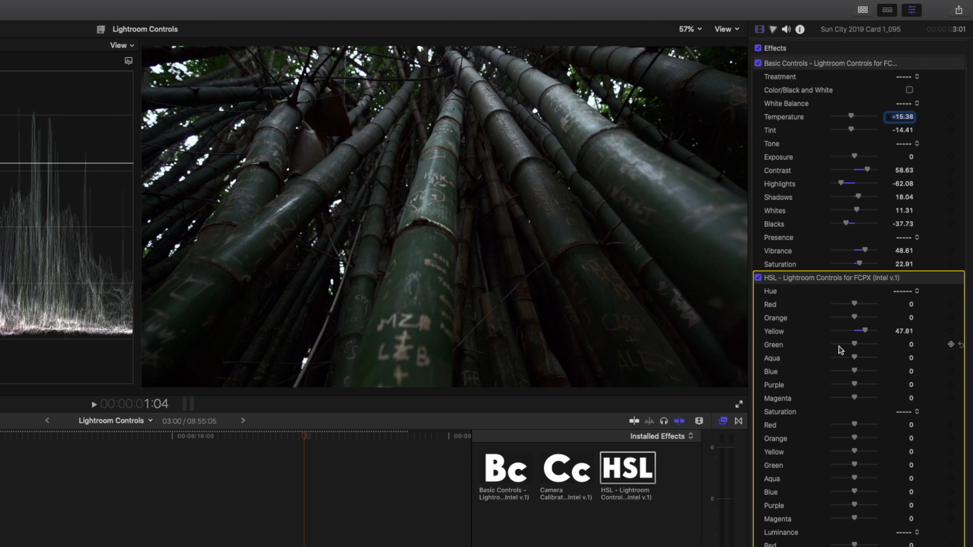
# Set the HSL Green hue to 31.29 and the Orange hue to -47.14
pyautogui.moveTo(854, 343); pyautogui.dragTo(827, 344)
pyautogui.moveTo(832, 343); pyautogui.dragTo(862, 349)
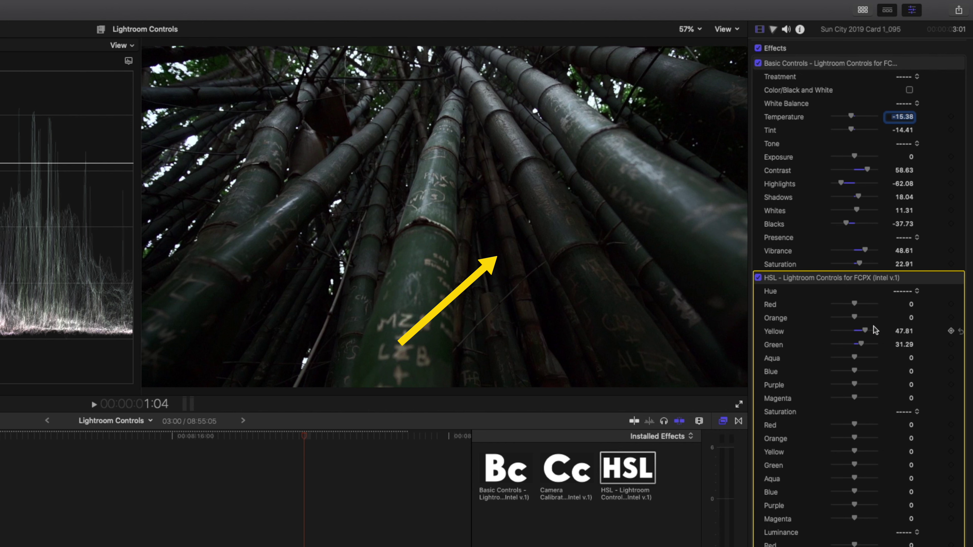
pyautogui.moveTo(854, 316); pyautogui.dragTo(828, 316)
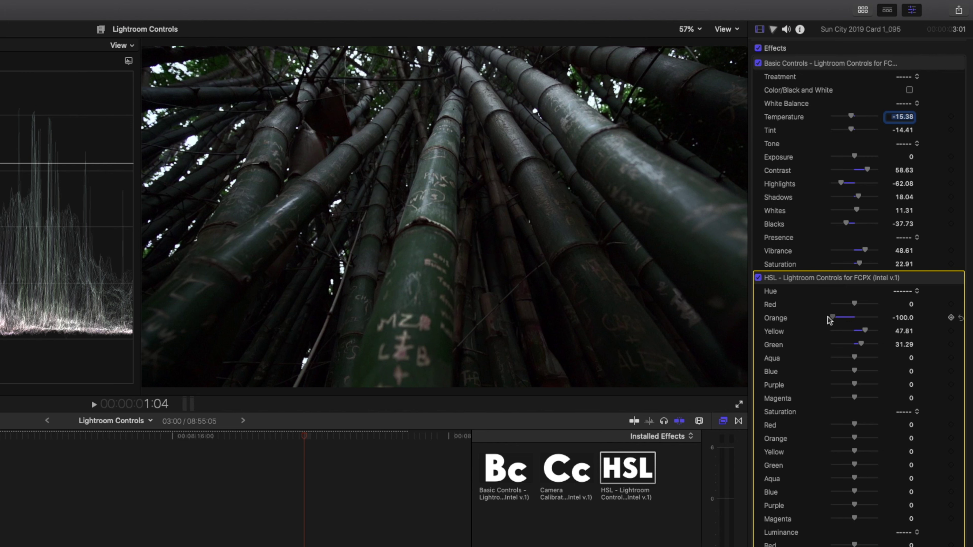
pyautogui.moveTo(828, 319); pyautogui.dragTo(855, 320)
pyautogui.moveTo(856, 320); pyautogui.dragTo(841, 322)
# Raise the HSL Yellow saturation to 77.5 and Yellow luminance to 79.34
pyautogui.moveTo(853, 450); pyautogui.dragTo(870, 451)
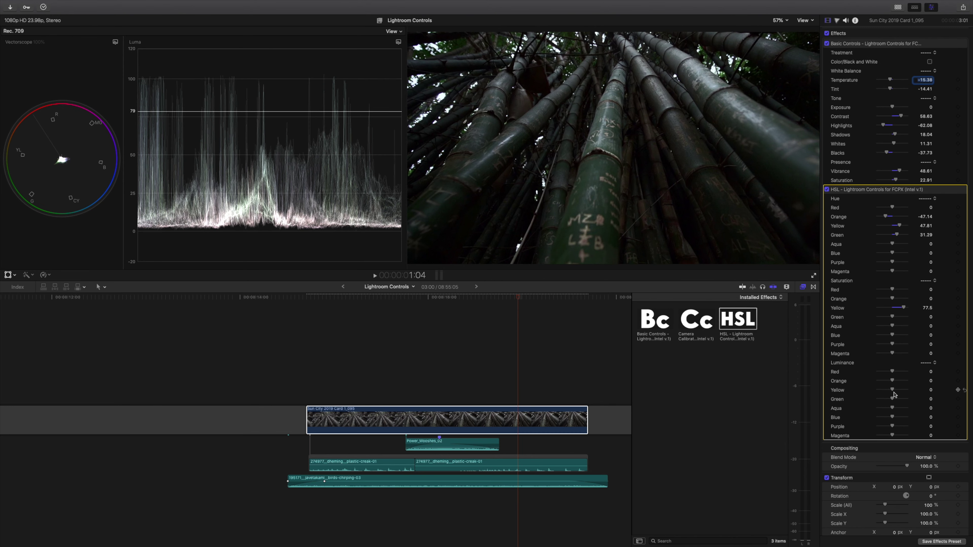
pyautogui.moveTo(903, 392)
pyautogui.mouseDown()
pyautogui.moveTo(865, 393)
pyautogui.moveTo(906, 392)
pyautogui.moveTo(886, 392)
pyautogui.moveTo(897, 393)
pyautogui.mouseUp()
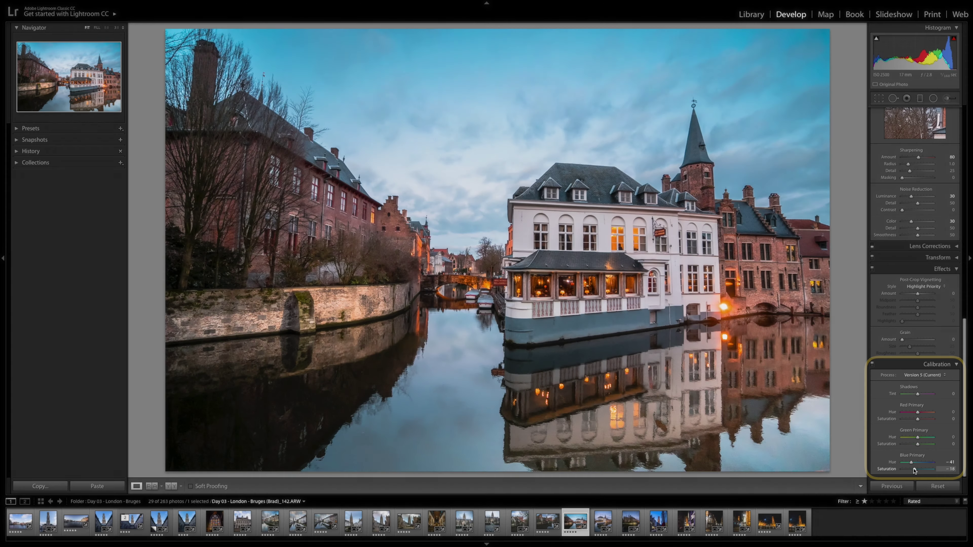
# Set Calibration Green Primary hue +57, Blue Primary hue -41 and saturation -22, comparing before and after
pyautogui.moveTo(917, 470); pyautogui.dragTo(926, 440)
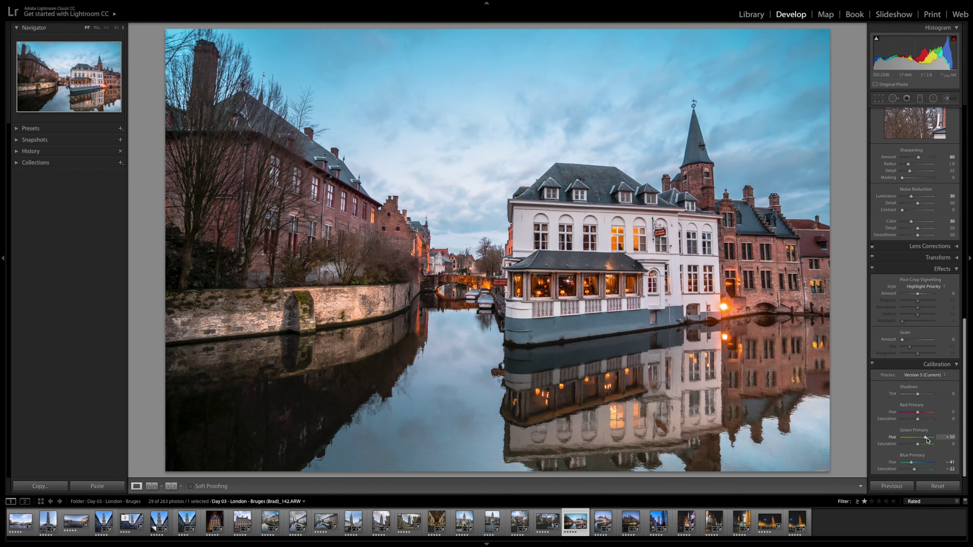
pyautogui.click(872, 364)
pyautogui.click(873, 364)
pyautogui.click(873, 364)
pyautogui.click(872, 364)
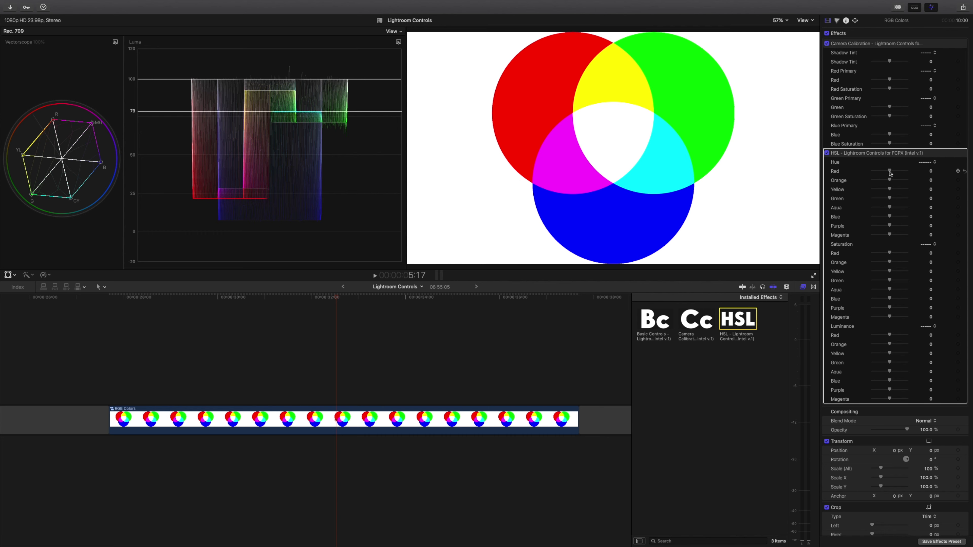
# Shift the test clip's HSL Red hue, disable HSL, and set calibration Green -100 and Blue -17.1
pyautogui.moveTo(889, 171)
pyautogui.mouseDown()
pyautogui.moveTo(906, 190)
pyautogui.moveTo(873, 190)
pyautogui.moveTo(904, 189)
pyautogui.moveTo(892, 189)
pyautogui.mouseUp()
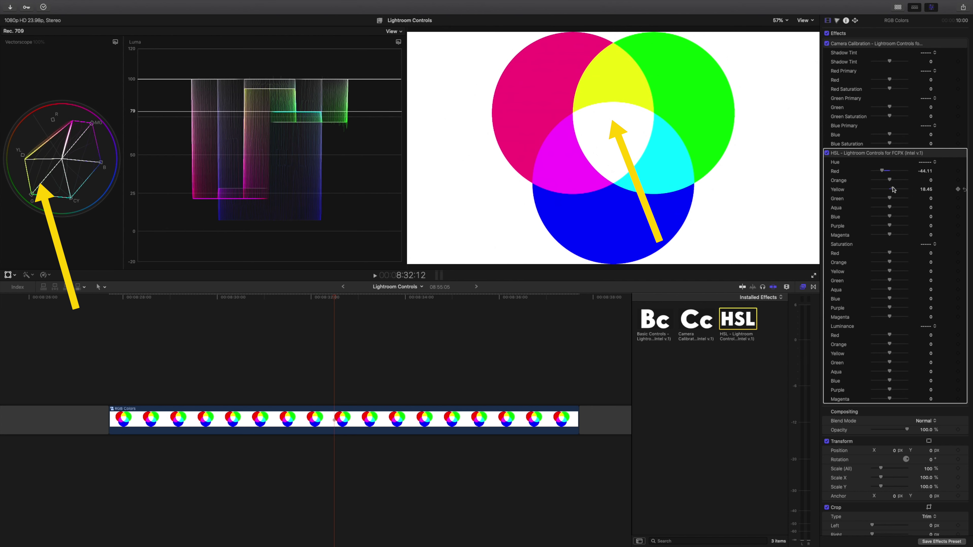
pyautogui.click(826, 153)
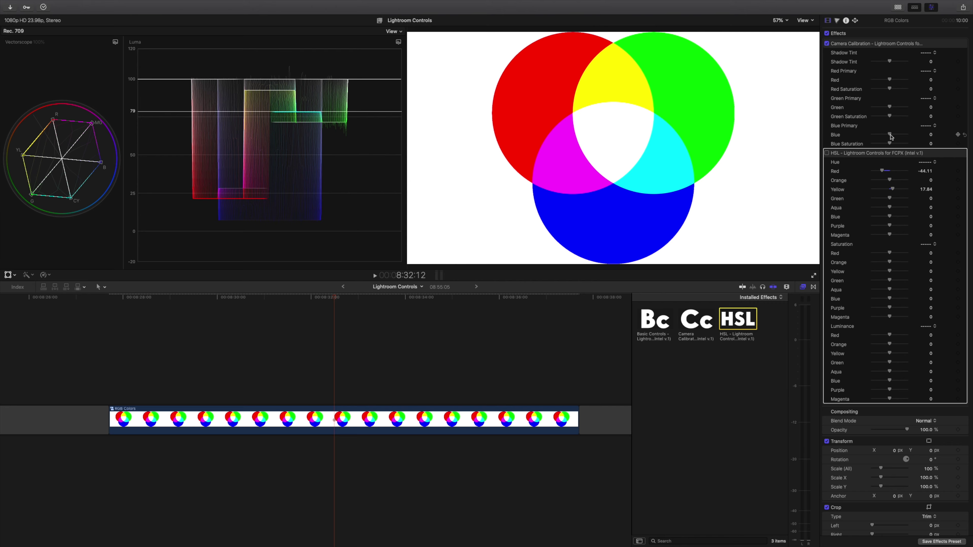
pyautogui.moveTo(891, 137); pyautogui.dragTo(865, 114)
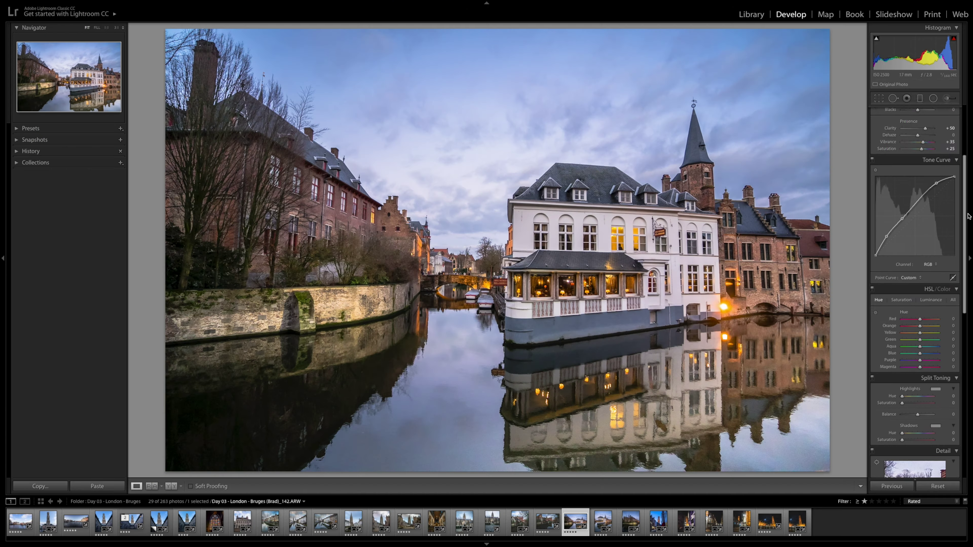
# Set the Calibration Blue Primary hue to -41 and boost its saturation for a teal sky
pyautogui.moveTo(967, 217); pyautogui.dragTo(934, 402)
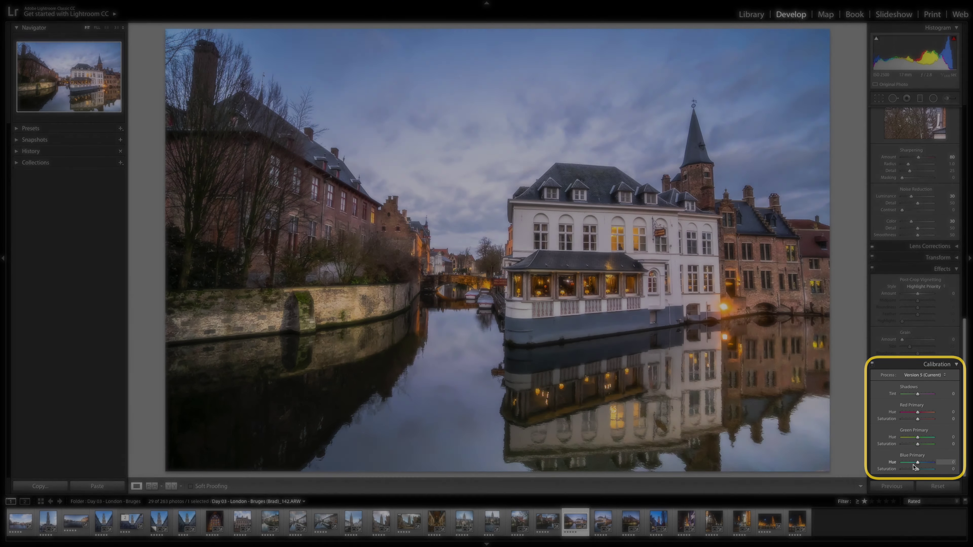
pyautogui.moveTo(917, 462); pyautogui.dragTo(912, 465)
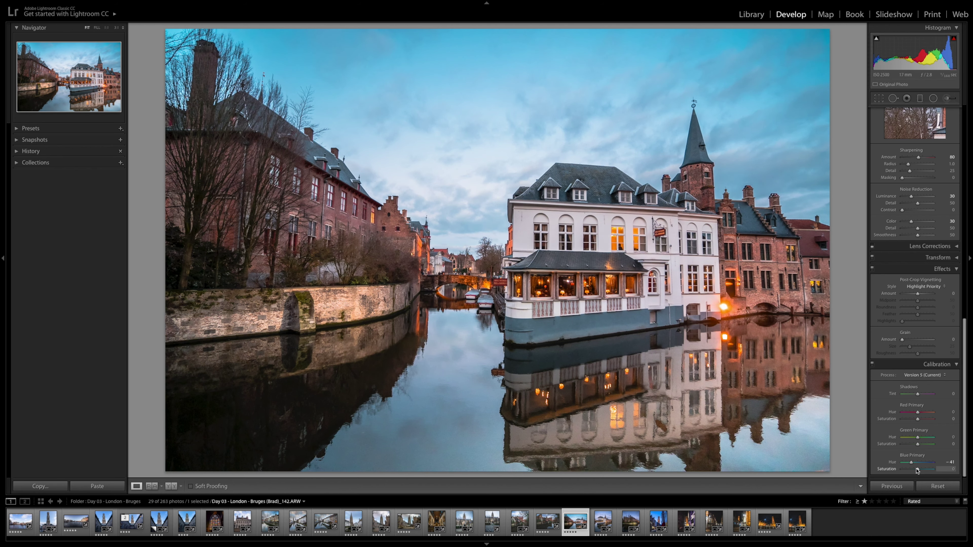
pyautogui.moveTo(918, 437); pyautogui.dragTo(925, 438)
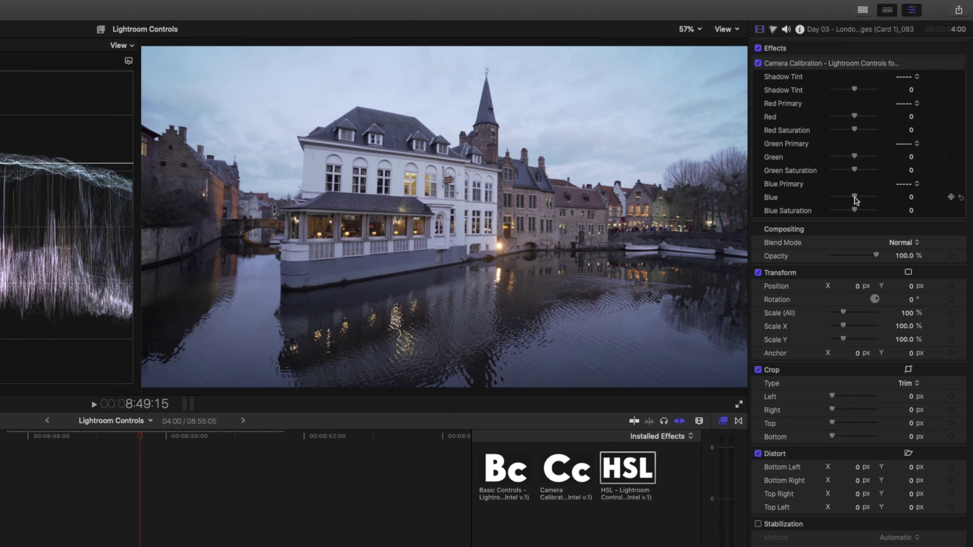
# Set Camera Calibration Blue to -92.41 and Blue Saturation to 97.5, comparing with the effect off and on
pyautogui.moveTo(855, 197); pyautogui.dragTo(876, 211)
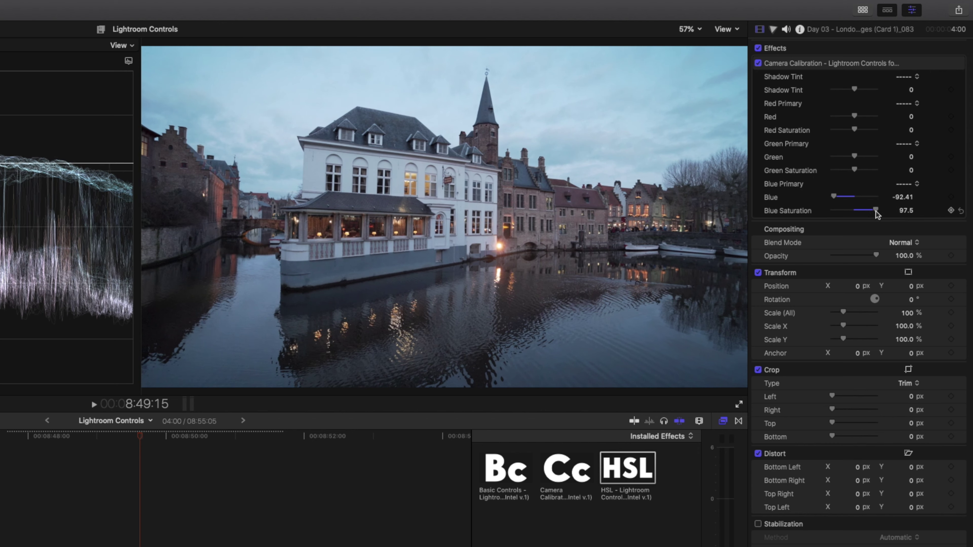
pyautogui.click(758, 63)
pyautogui.click(758, 63)
# Apply Basic Controls and HSL to the clip, with vibrance 45.22 and saturation 30.5
pyautogui.doubleClick(513, 473)
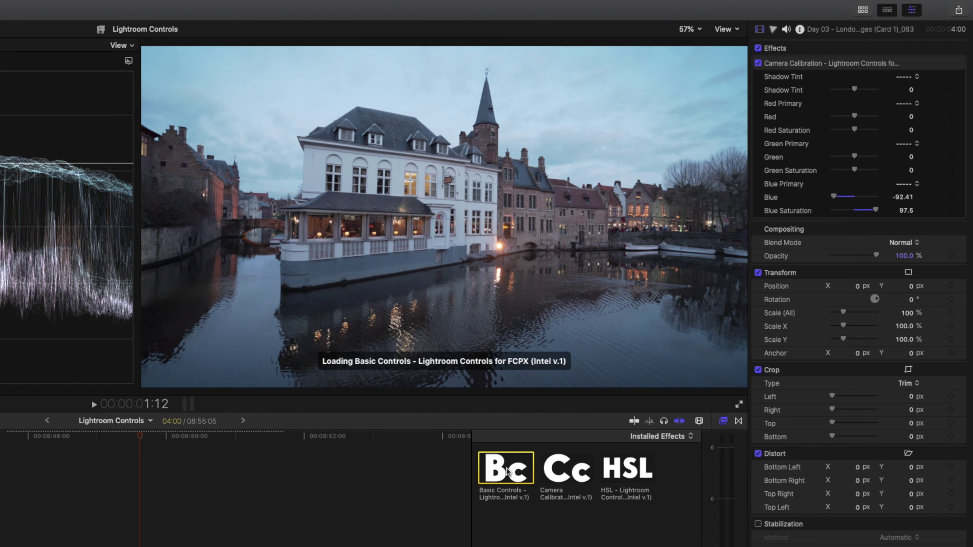
pyautogui.doubleClick(620, 473)
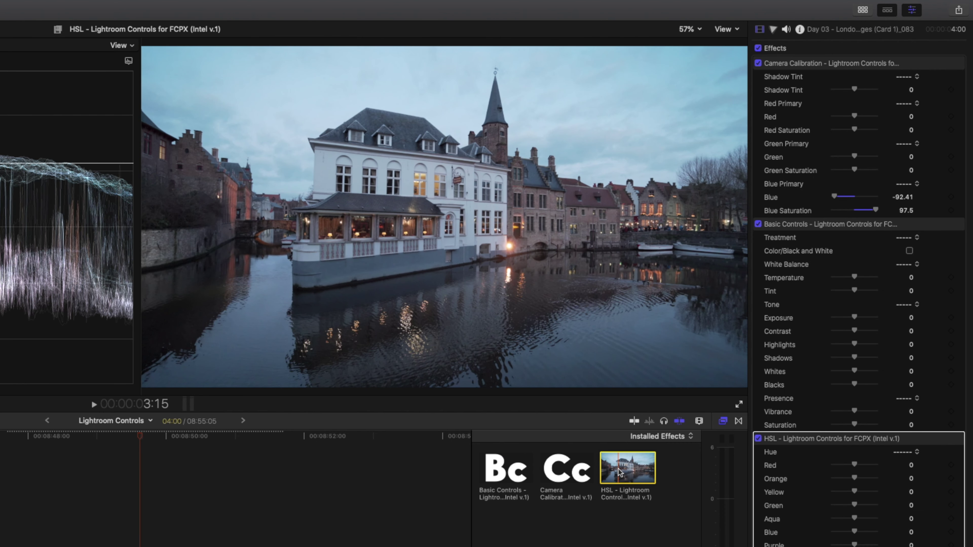
pyautogui.moveTo(854, 411)
pyautogui.mouseDown()
pyautogui.moveTo(863, 426)
pyautogui.moveTo(864, 411)
pyautogui.mouseUp()
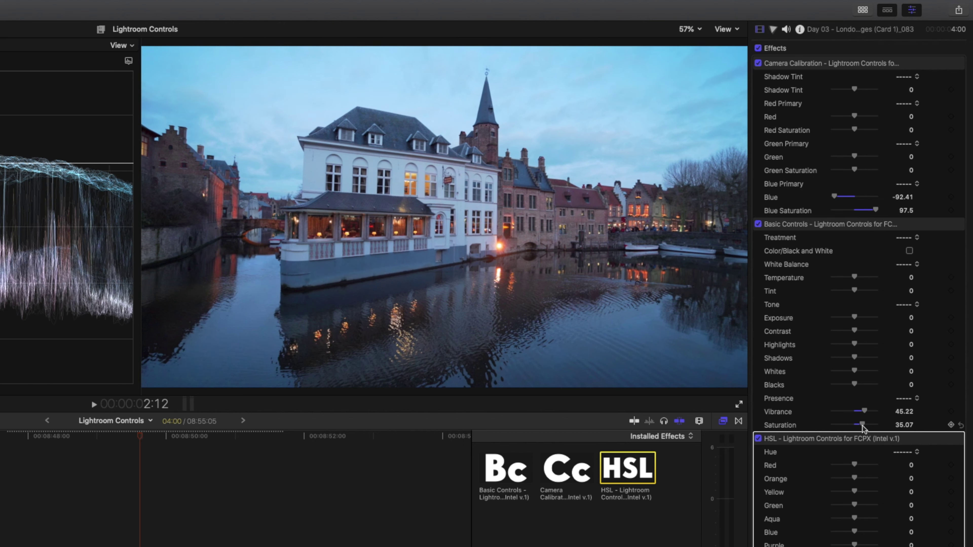
pyautogui.moveTo(862, 428); pyautogui.dragTo(861, 426)
# Deepen blacks to -52.79, lift shadows to 14.53 and brighten whites to 11.69
pyautogui.moveTo(854, 384); pyautogui.dragTo(842, 386)
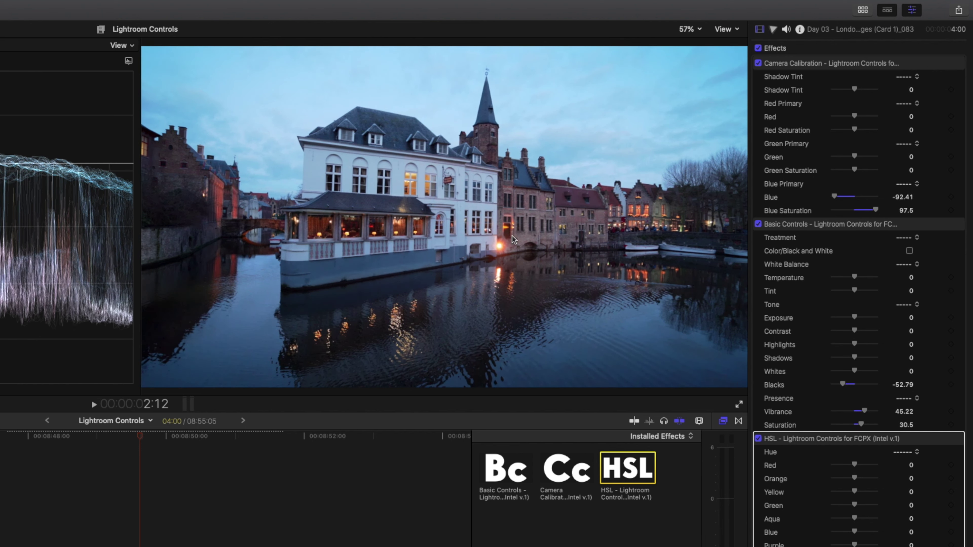
pyautogui.moveTo(854, 357); pyautogui.dragTo(860, 361)
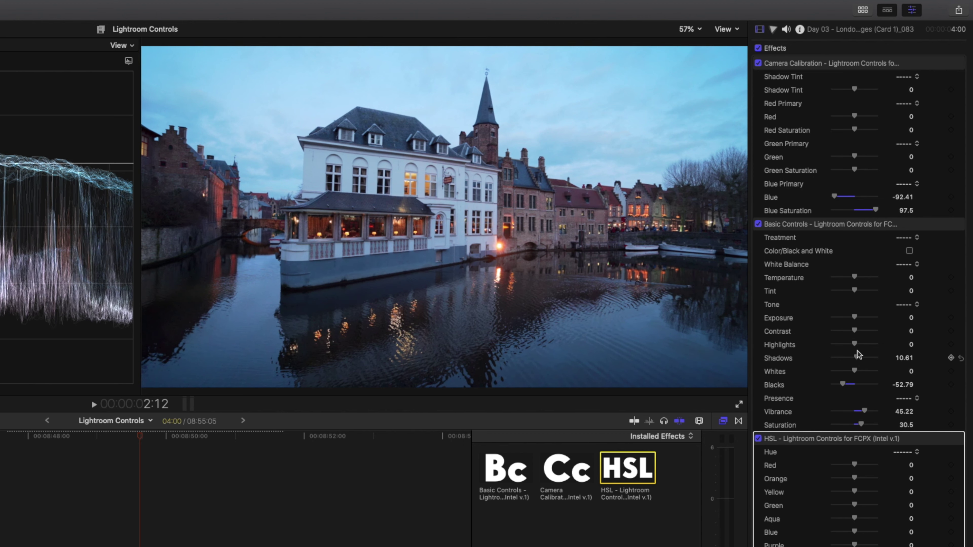
pyautogui.moveTo(857, 360); pyautogui.dragTo(859, 360)
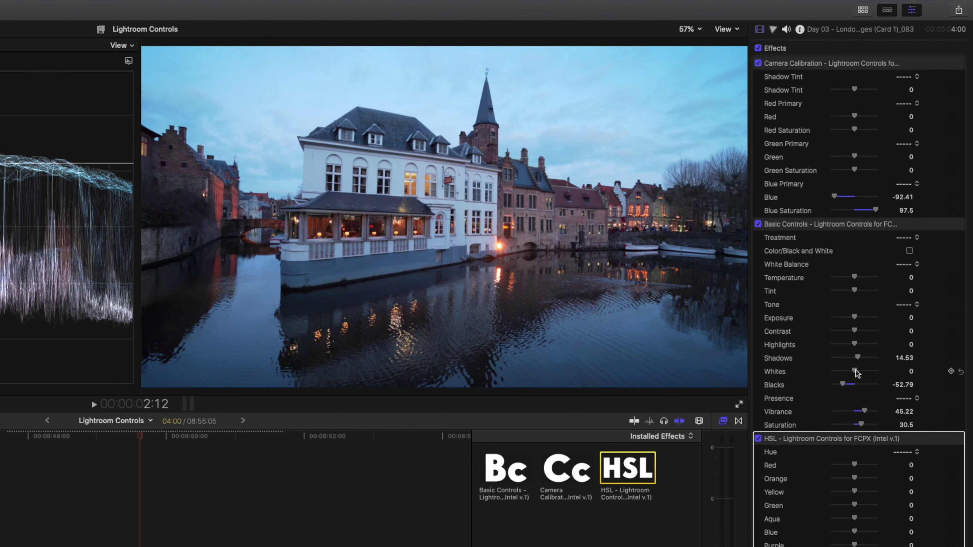
pyautogui.moveTo(855, 370); pyautogui.dragTo(862, 345)
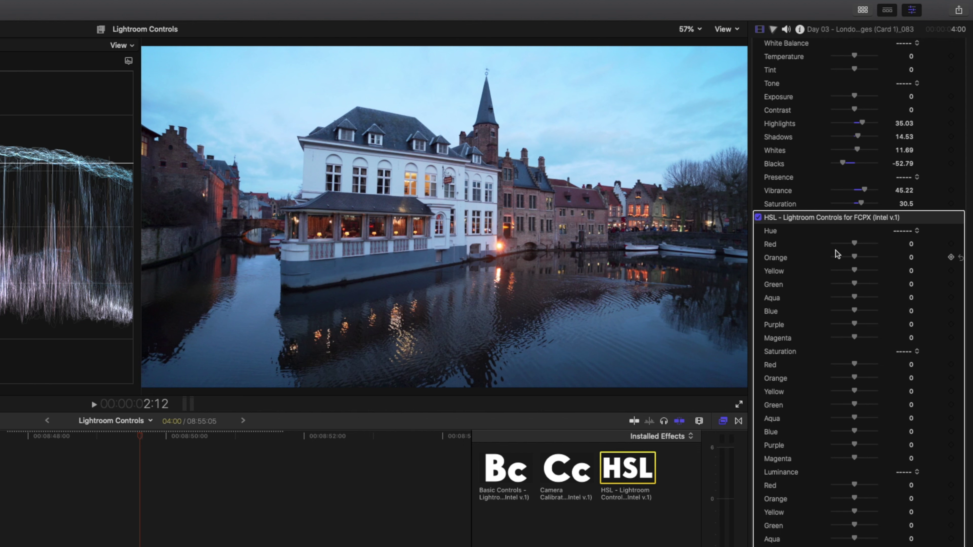
# Tune the reds in HSL: hue 31.48, saturation 35.5, luminance 56.67
pyautogui.moveTo(854, 245)
pyautogui.mouseDown()
pyautogui.moveTo(843, 244)
pyautogui.moveTo(884, 245)
pyautogui.moveTo(839, 245)
pyautogui.moveTo(860, 248)
pyautogui.mouseUp()
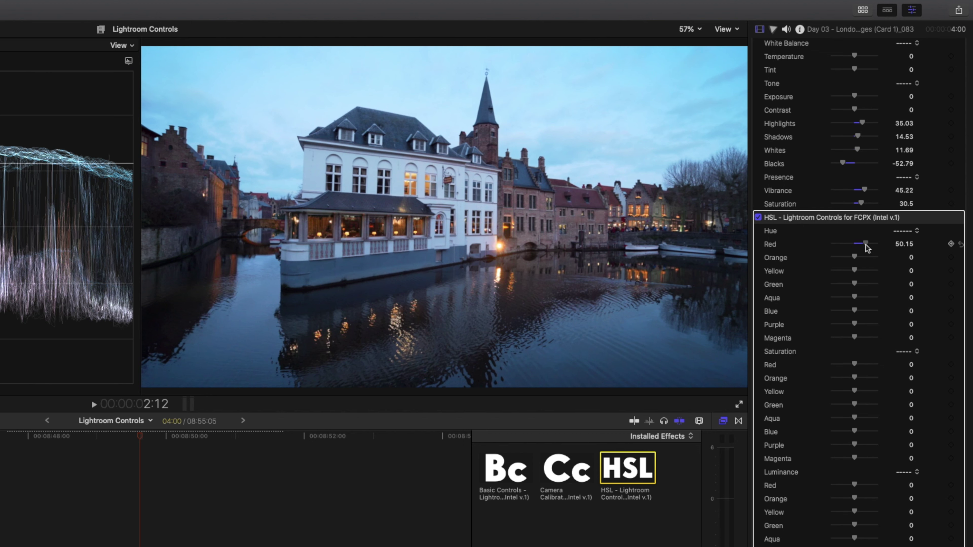
pyautogui.moveTo(864, 249); pyautogui.dragTo(862, 248)
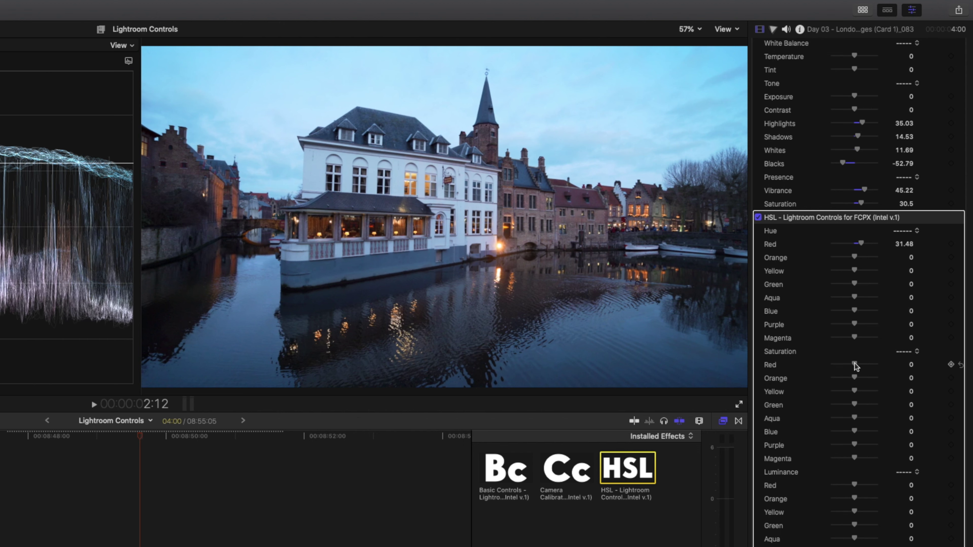
pyautogui.moveTo(854, 363); pyautogui.dragTo(855, 363)
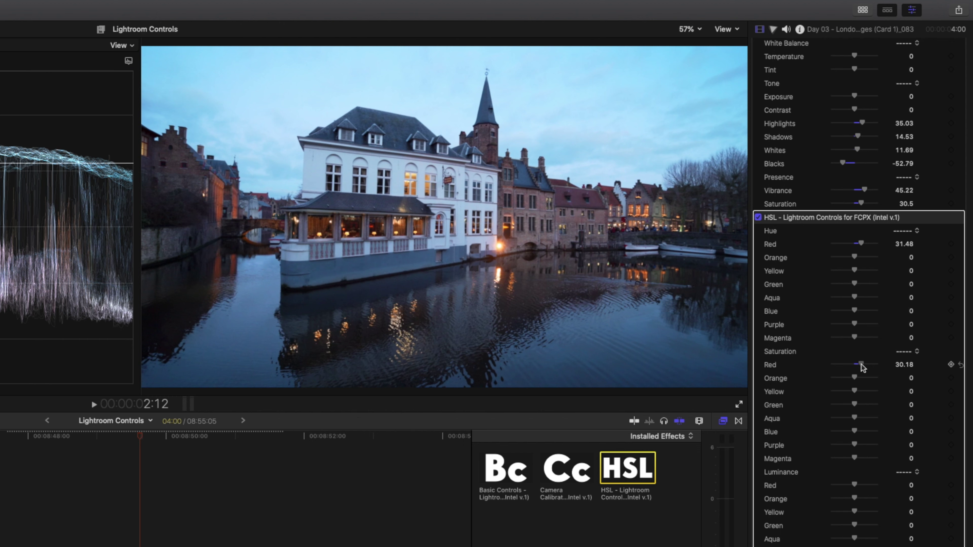
pyautogui.moveTo(865, 367); pyautogui.dragTo(862, 367)
pyautogui.moveTo(854, 485); pyautogui.dragTo(868, 487)
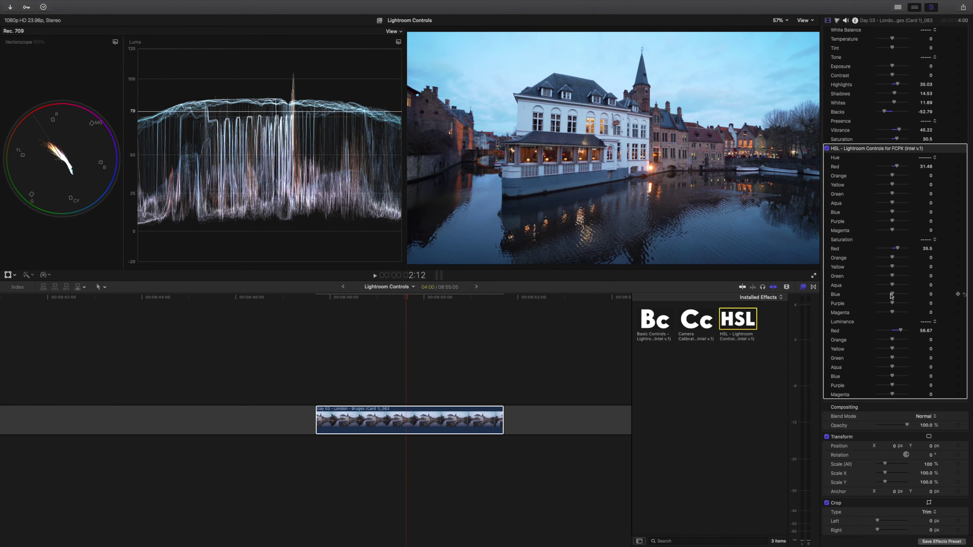
# Boost HSL blue saturation to 73.39 and magenta saturation to 67.52
pyautogui.moveTo(892, 295); pyautogui.dragTo(893, 296)
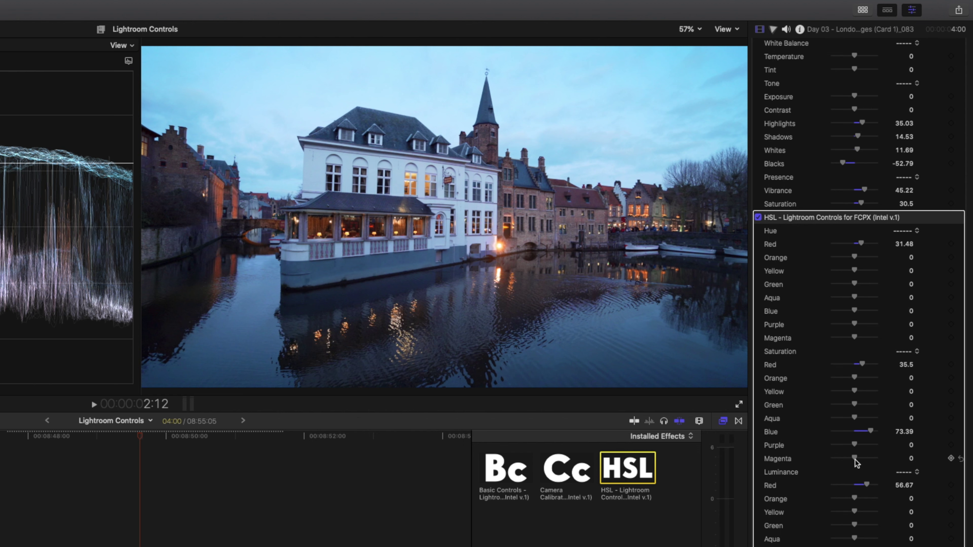
pyautogui.moveTo(855, 458)
pyautogui.mouseDown()
pyautogui.moveTo(816, 461)
pyautogui.moveTo(871, 461)
pyautogui.moveTo(810, 461)
pyautogui.moveTo(854, 461)
pyautogui.mouseUp()
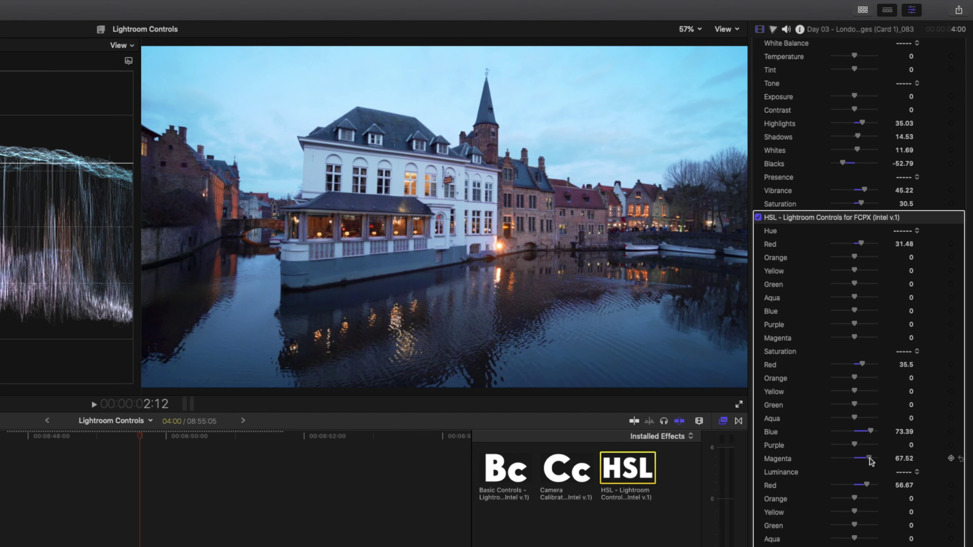